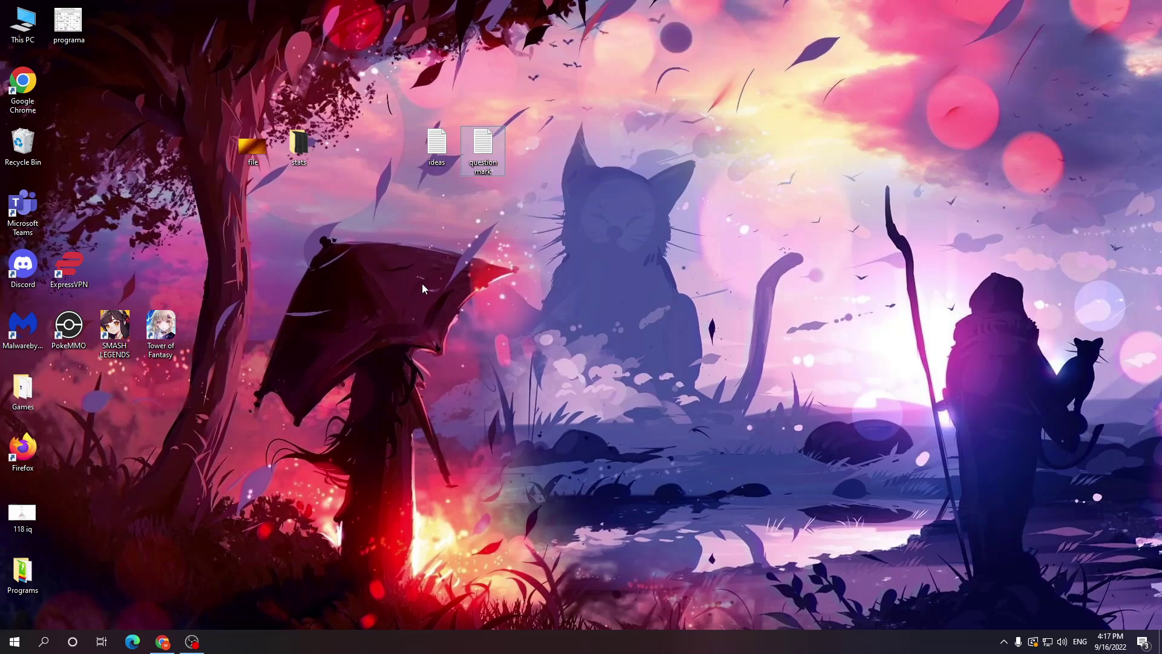
- Open the desktop image 'file' in paint.net through Open with
{"action": "right_click", "coordinate": [251, 150]}
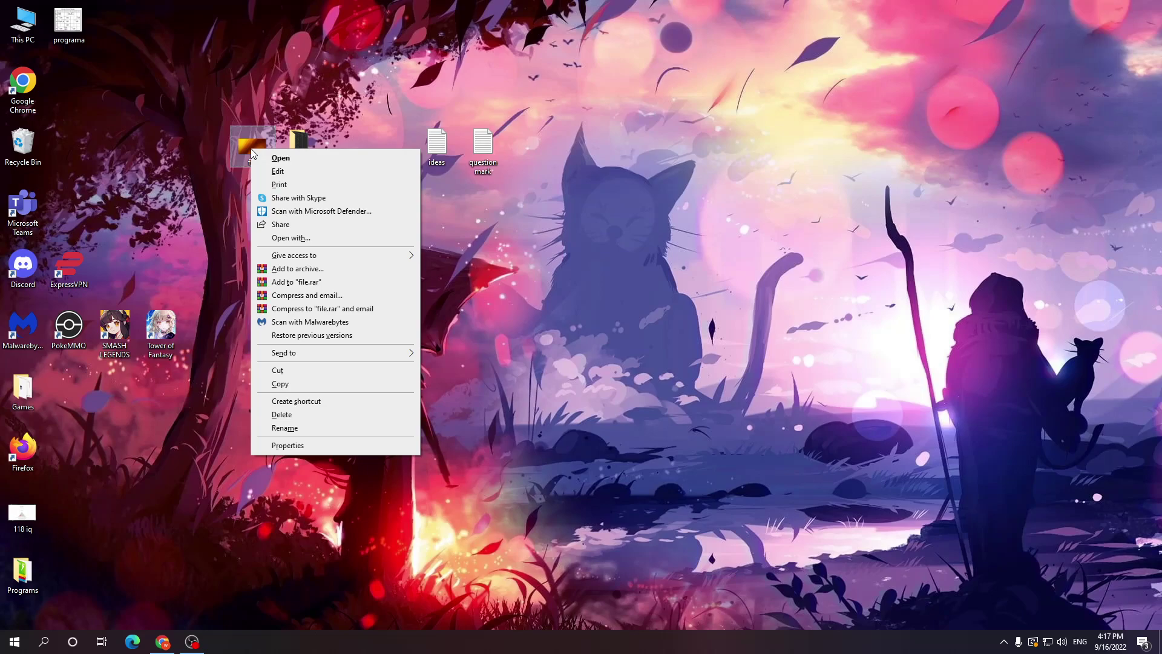
{"action": "left_click", "coordinate": [337, 238]}
{"action": "left_click", "coordinate": [622, 382]}
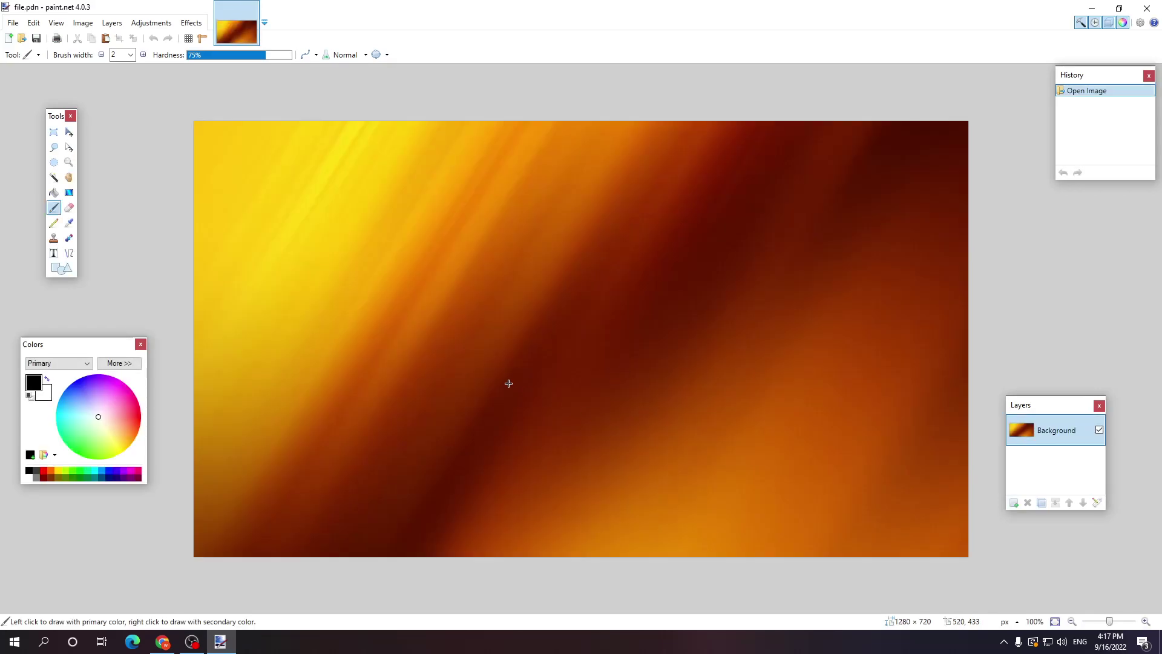
- Bring up the Save As dialog for file.pdn from the File menu
{"action": "left_click", "coordinate": [13, 23]}
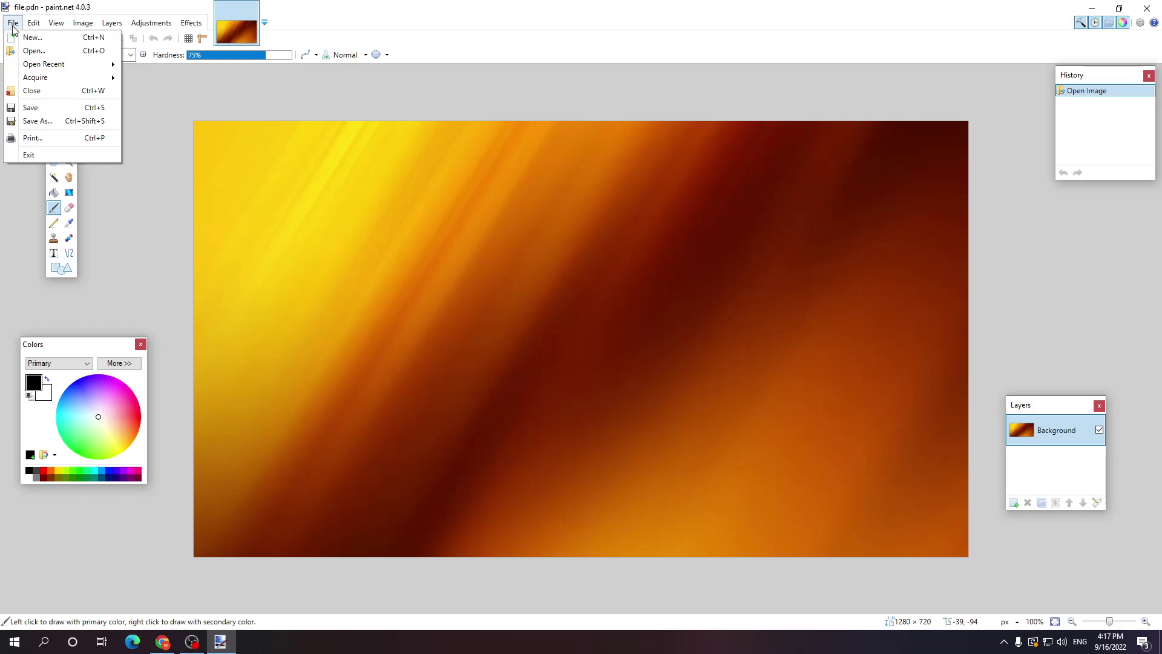
{"action": "left_click", "coordinate": [60, 121]}
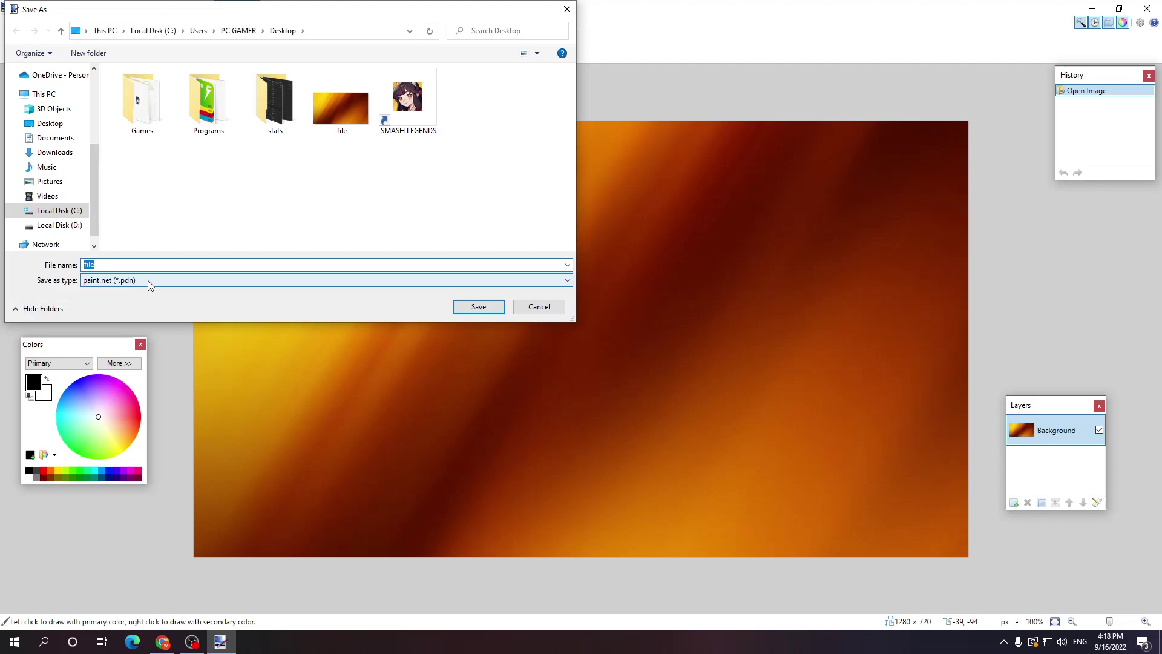
- Save 'file' to the Desktop as PNG (*.png) with default settings, then close paint.net
{"action": "left_click", "coordinate": [148, 280]}
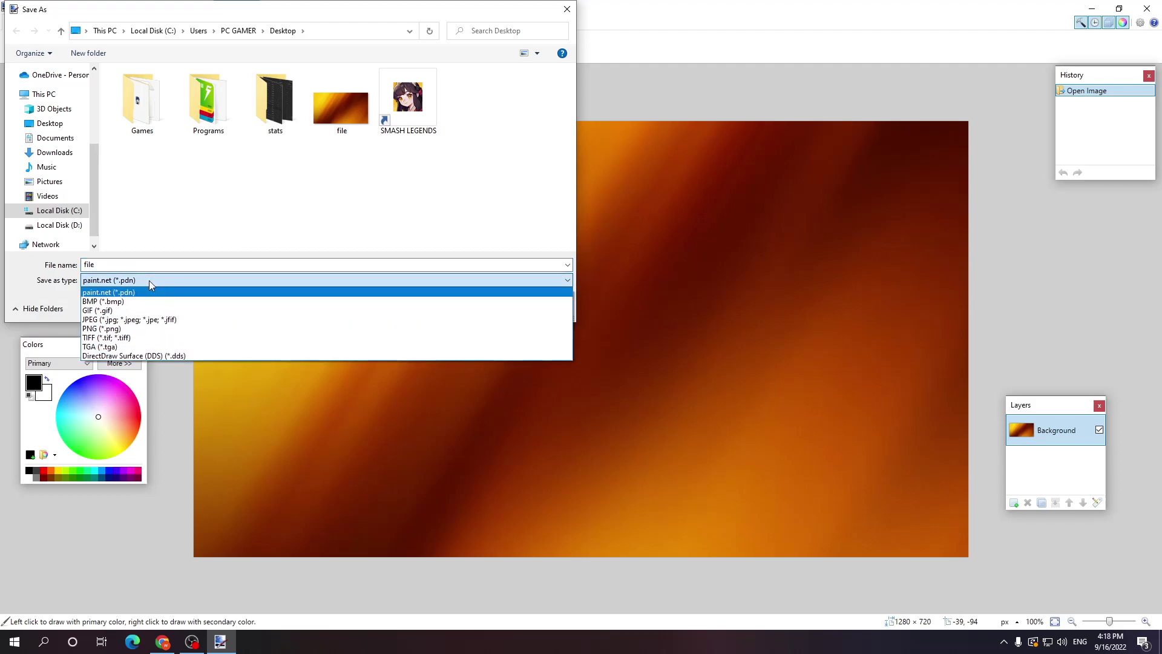
{"action": "left_click", "coordinate": [138, 329]}
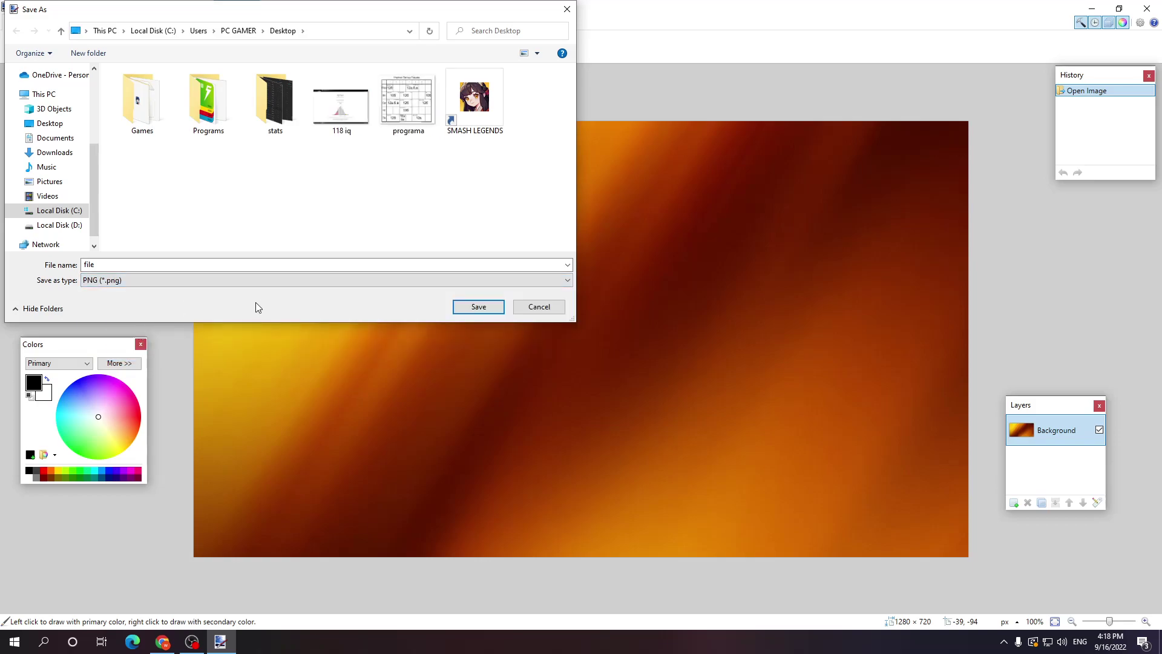
{"action": "left_click", "coordinate": [491, 313]}
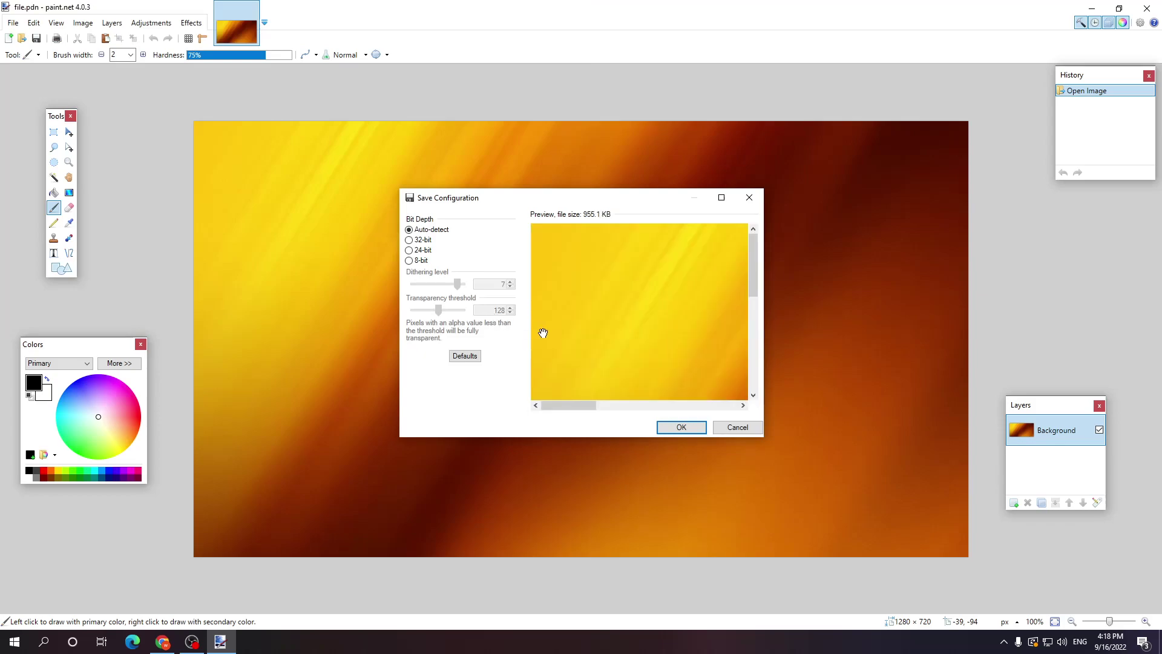
{"action": "left_click", "coordinate": [671, 429]}
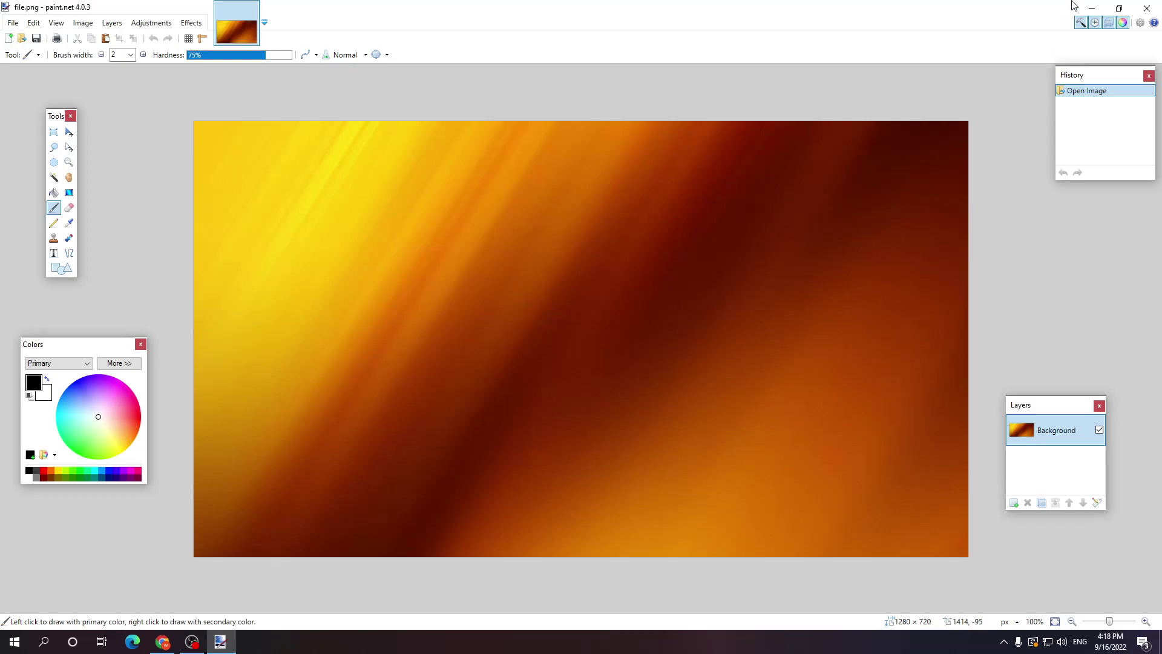
{"action": "left_click", "coordinate": [1148, 8]}
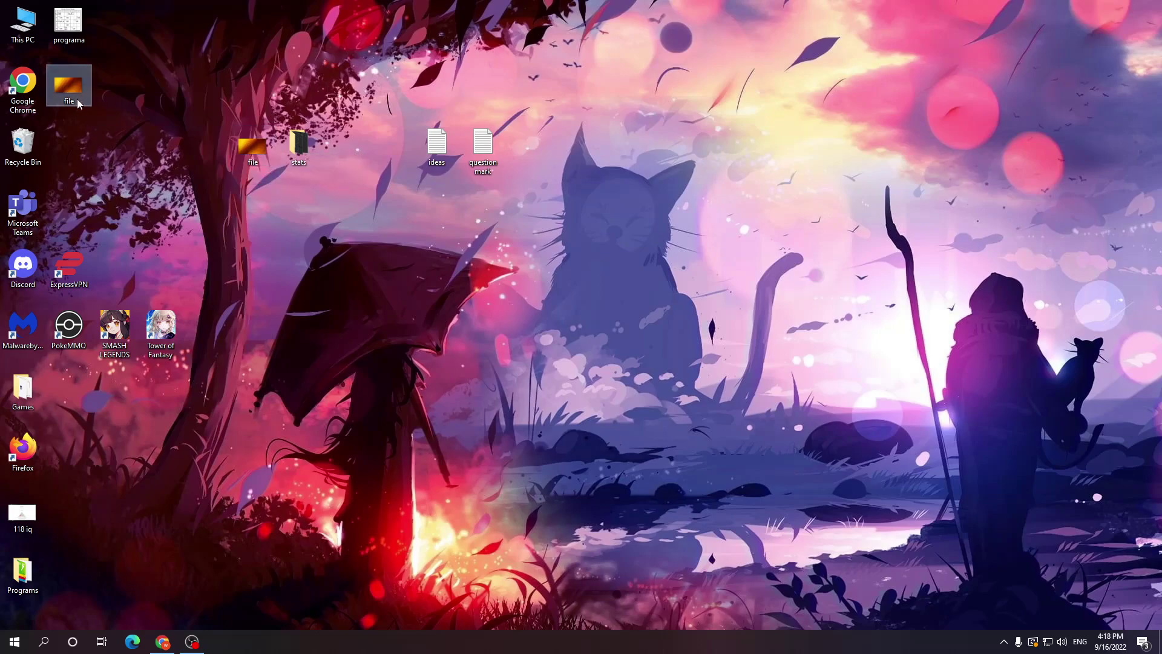
- Drag file.png beside file.pdn on the desktop and deselect it
{"action": "mouse_move", "coordinate": [73, 86]}
{"action": "left_mouse_down"}
{"action": "mouse_move", "coordinate": [268, 214]}
{"action": "mouse_move", "coordinate": [99, 125]}
{"action": "left_mouse_up"}
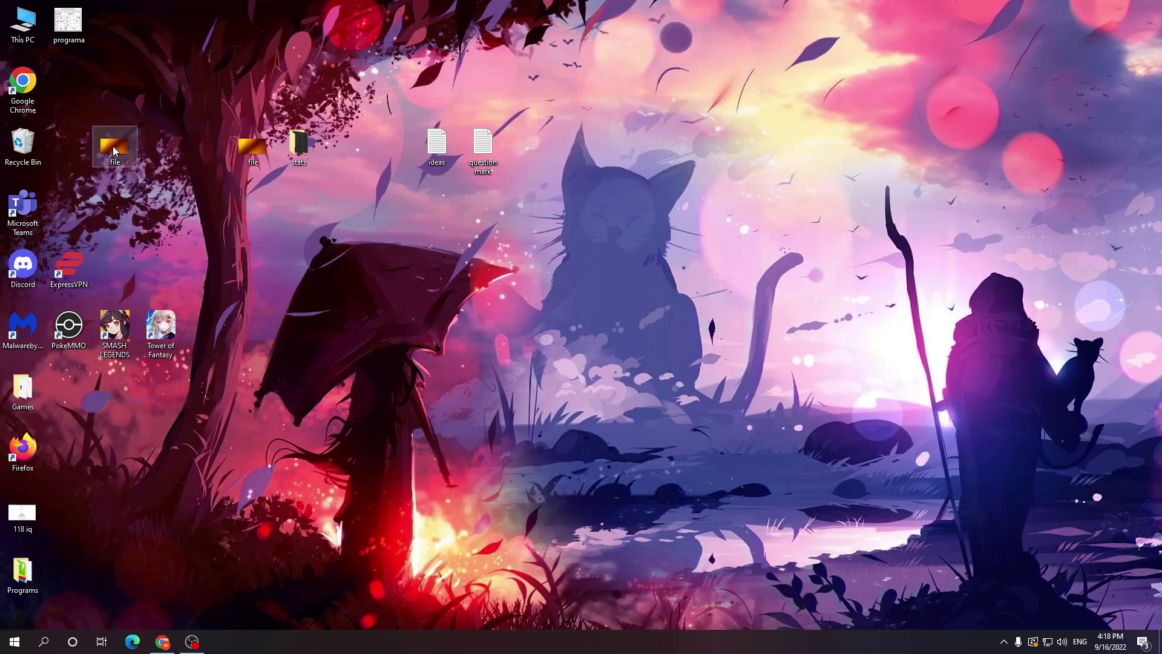
{"action": "mouse_move", "coordinate": [112, 149]}
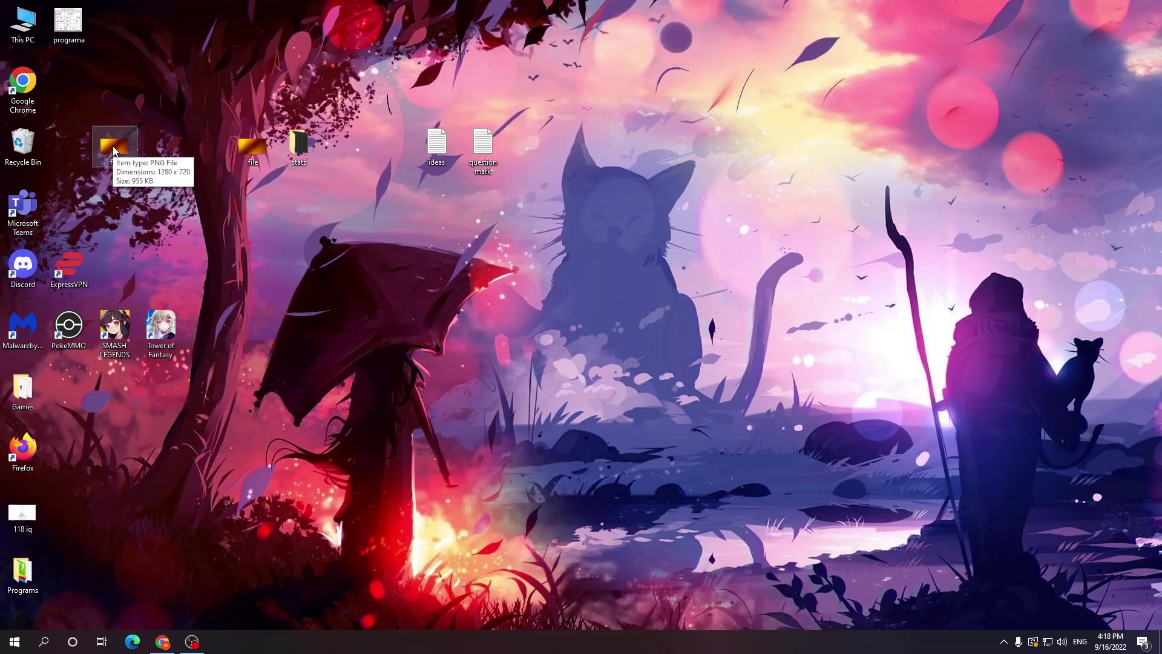
{"action": "left_click", "coordinate": [415, 268]}
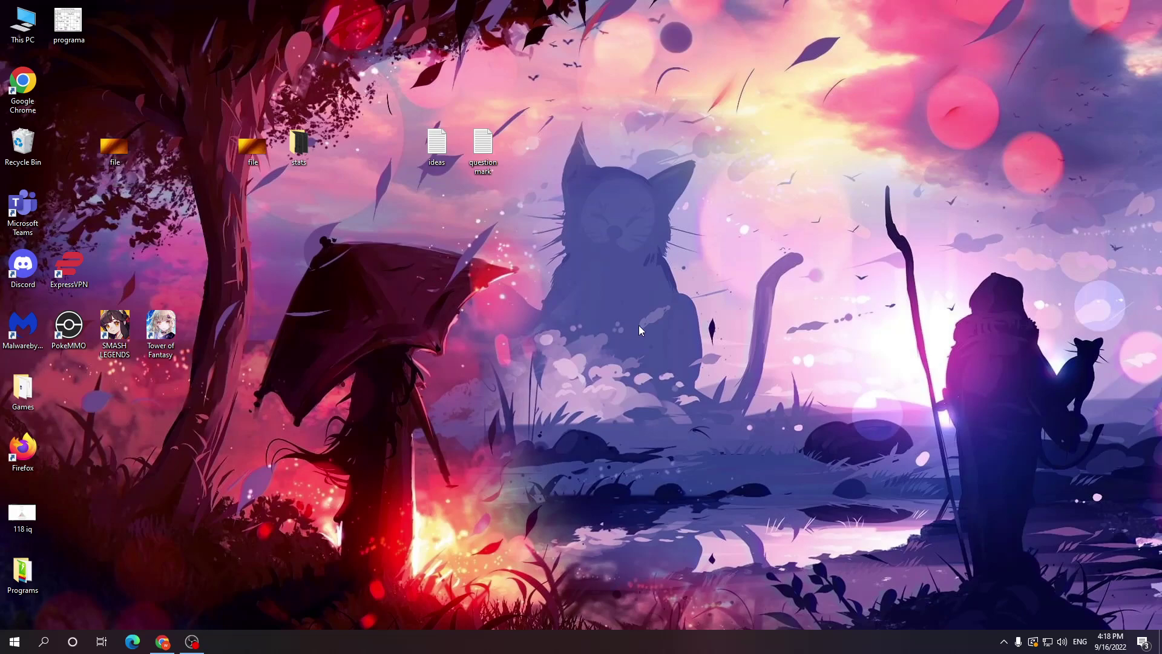